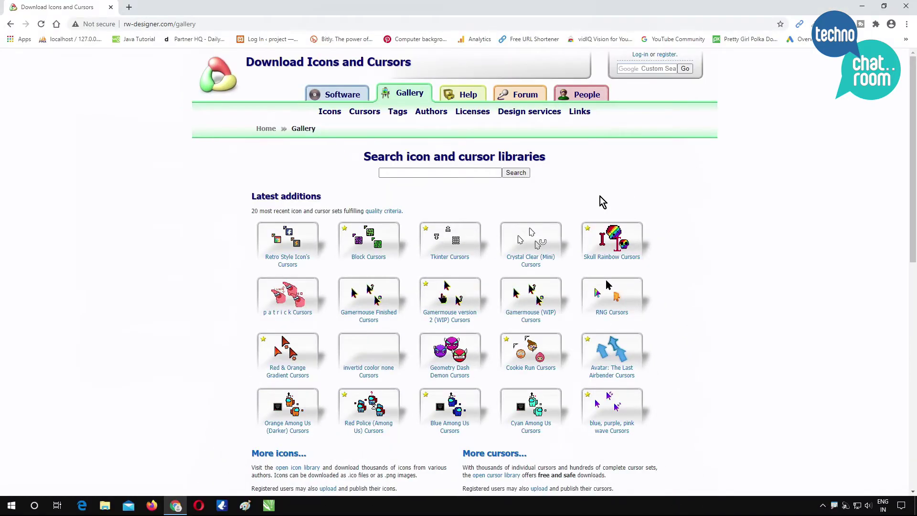
Open the cursor set page rw-designer.com/cursor-set/win-10-highlighted-default in a new browser tab.
{"action": "scroll", "coordinate": [547, 252], "scroll_direction": "down", "scroll_amount": 4}
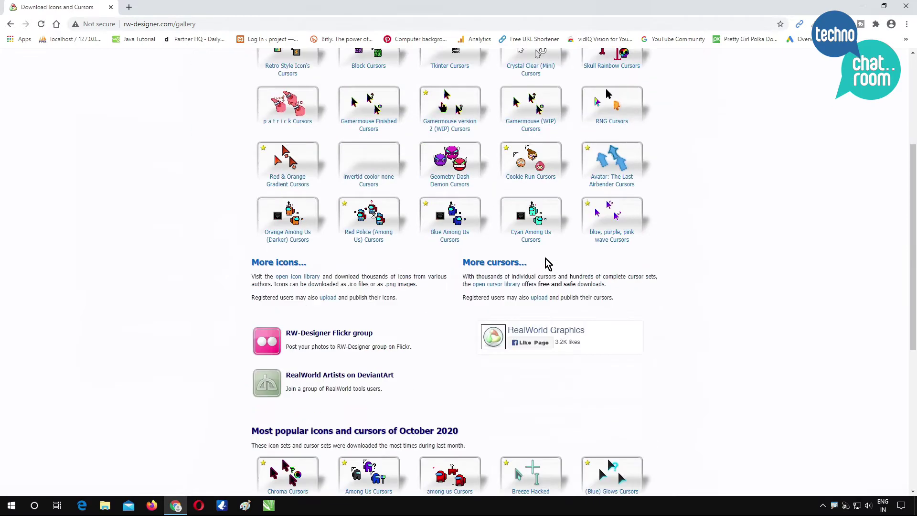
{"action": "scroll", "coordinate": [543, 267], "scroll_direction": "down", "scroll_amount": 4}
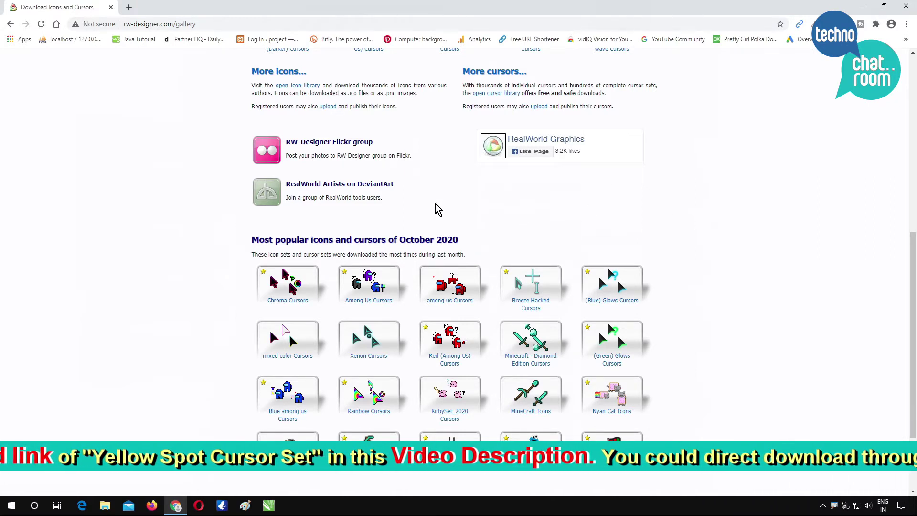
{"action": "left_click", "coordinate": [129, 7]}
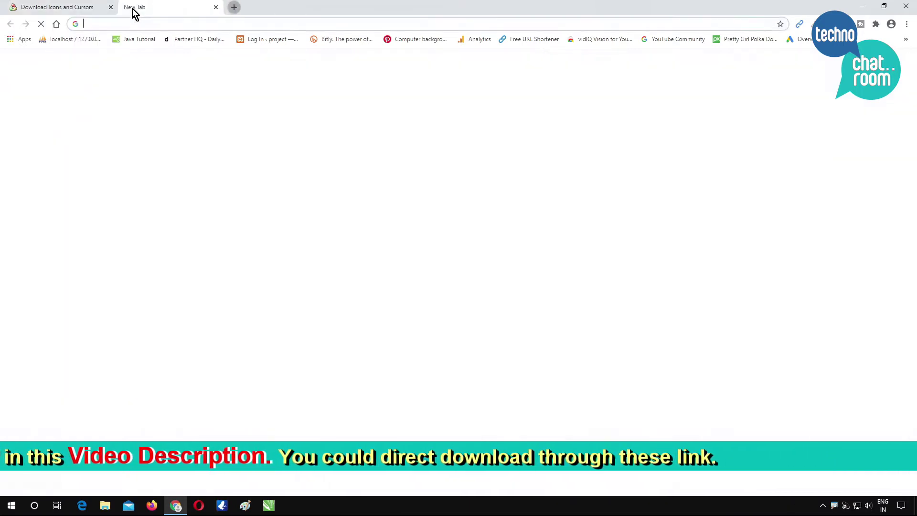
{"action": "type", "text": "http://www.rw-designer.com/cursor-set/win-10-highlighted-default"}
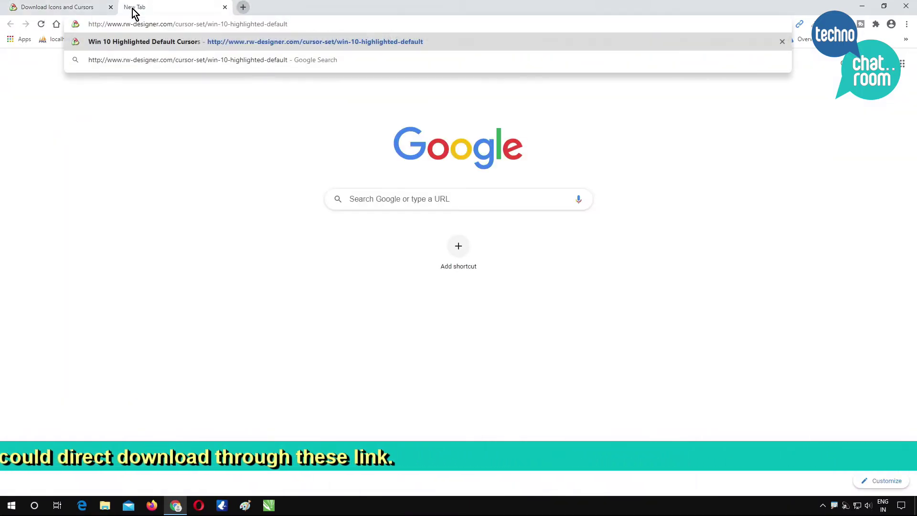
{"action": "key", "text": "Return"}
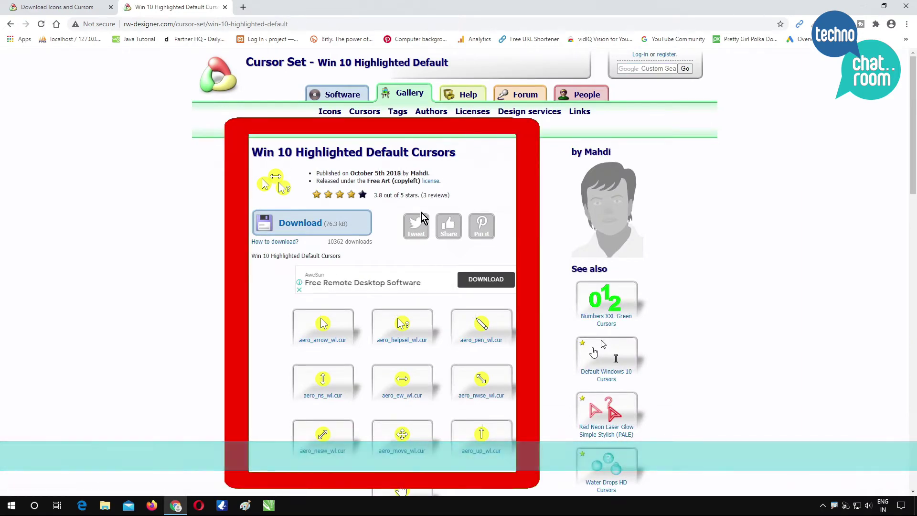
Download the Win 10 Highlighted Default cursor set.
{"action": "scroll", "coordinate": [382, 225], "scroll_direction": "down", "scroll_amount": 2}
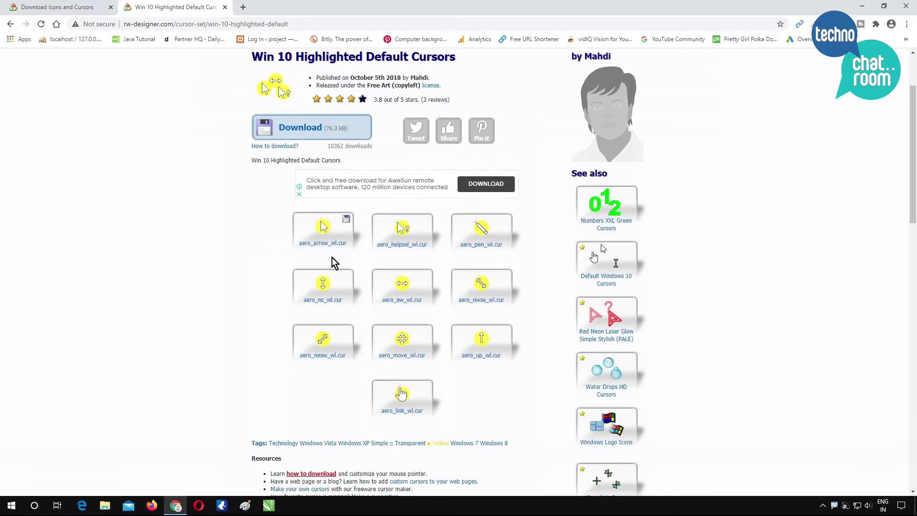
{"action": "scroll", "coordinate": [186, 256], "scroll_direction": "up", "scroll_amount": 1}
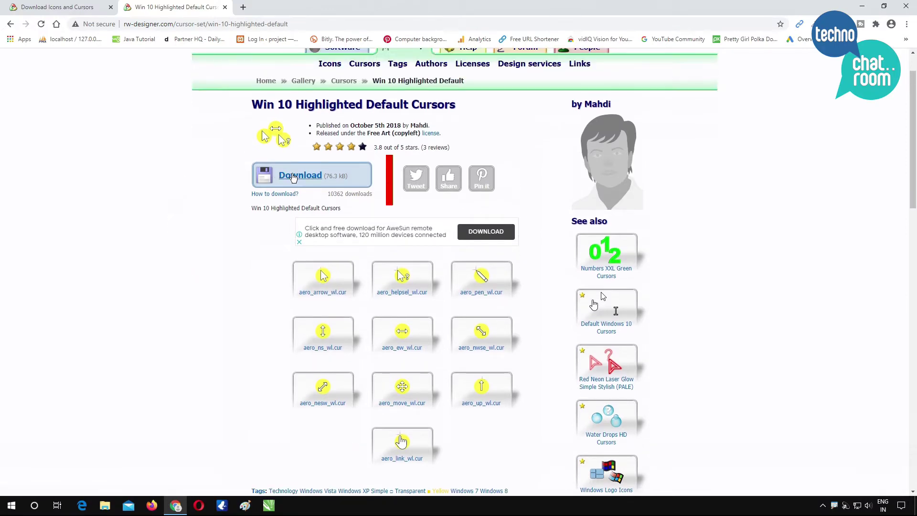
{"action": "left_click", "coordinate": [293, 178]}
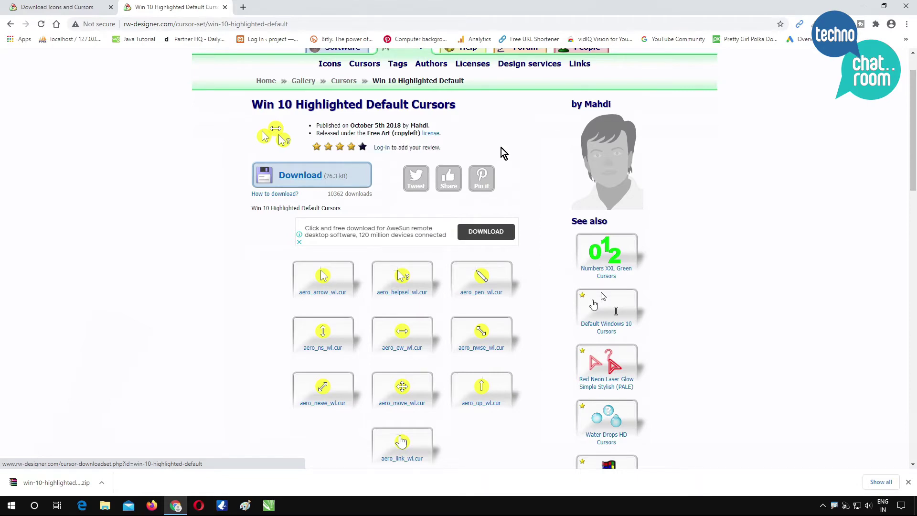
Minimize the browser and extract win-10-highlighted-default.zip directly into the Downloads folder in File Explorer.
{"action": "left_click", "coordinate": [862, 6]}
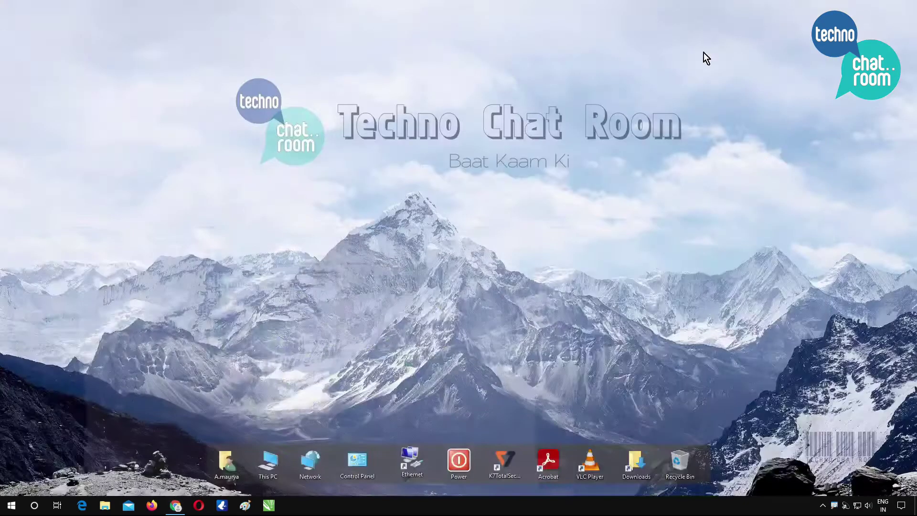
{"action": "double_click", "coordinate": [289, 475]}
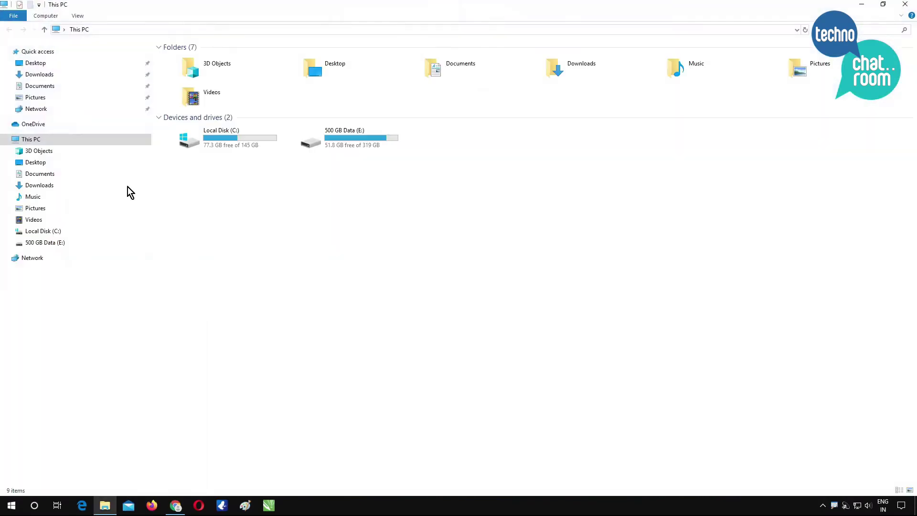
{"action": "left_click", "coordinate": [36, 76]}
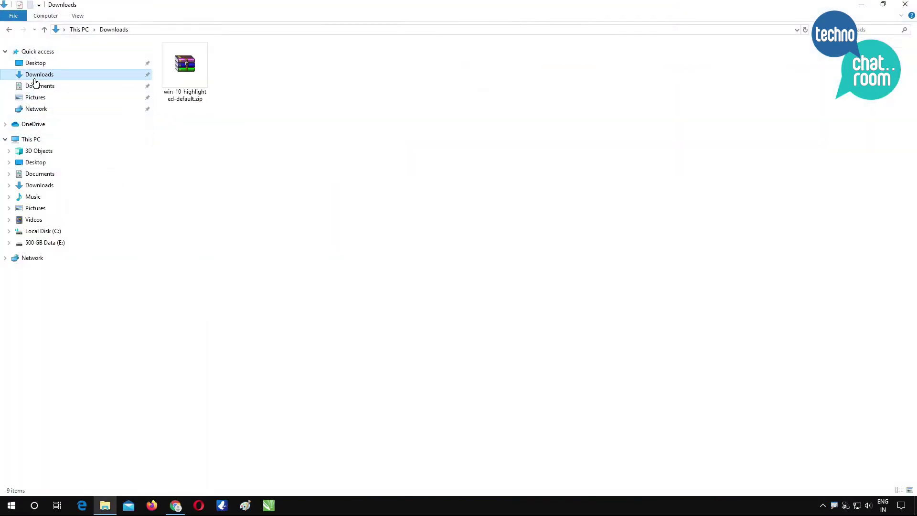
{"action": "left_click", "coordinate": [190, 94]}
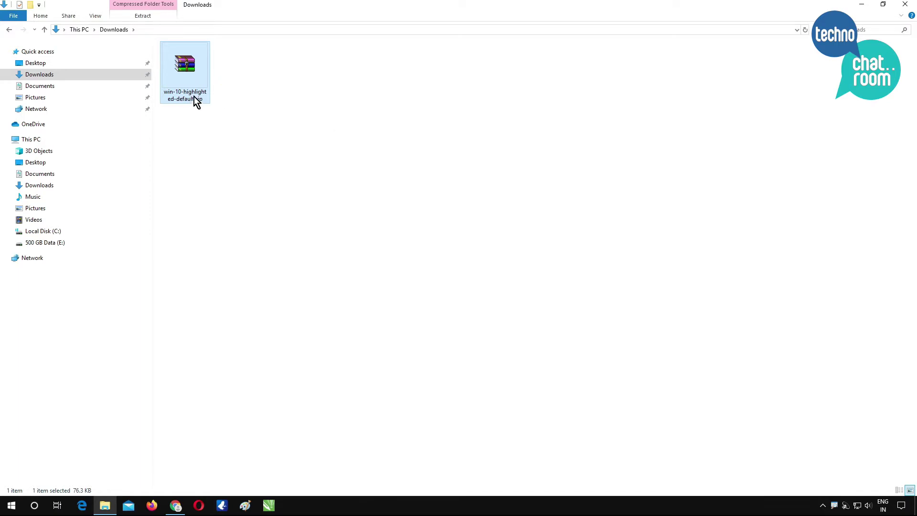
{"action": "right_click", "coordinate": [190, 87]}
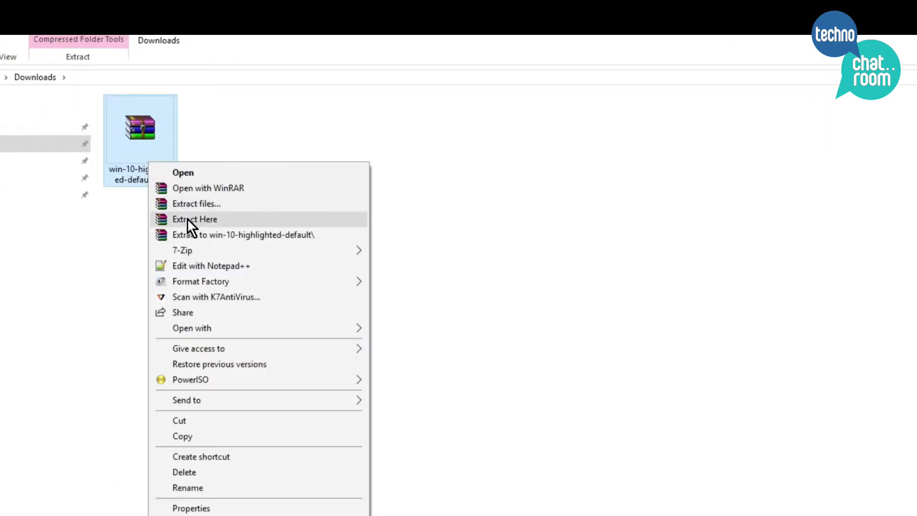
{"action": "left_click", "coordinate": [192, 219]}
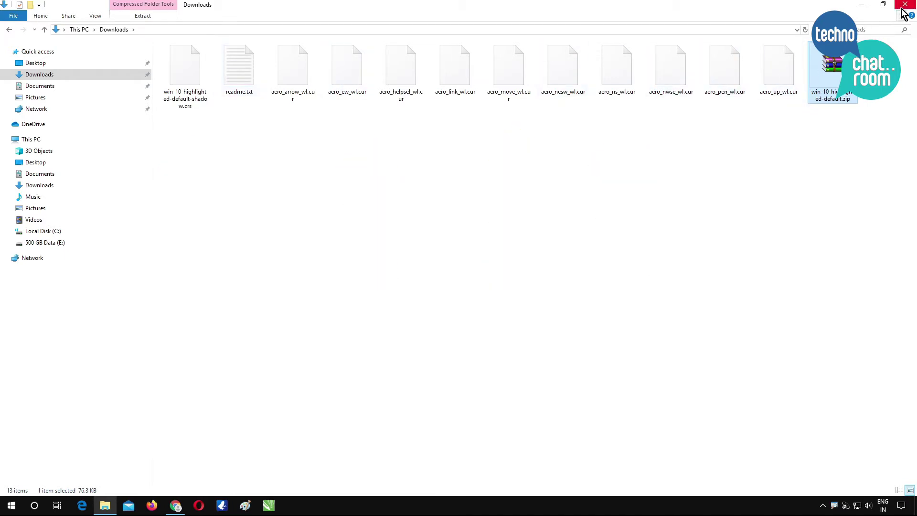
Open the additional mouse options from the Mouse page of the Devices settings in Windows Settings.
{"action": "left_click", "coordinate": [14, 510]}
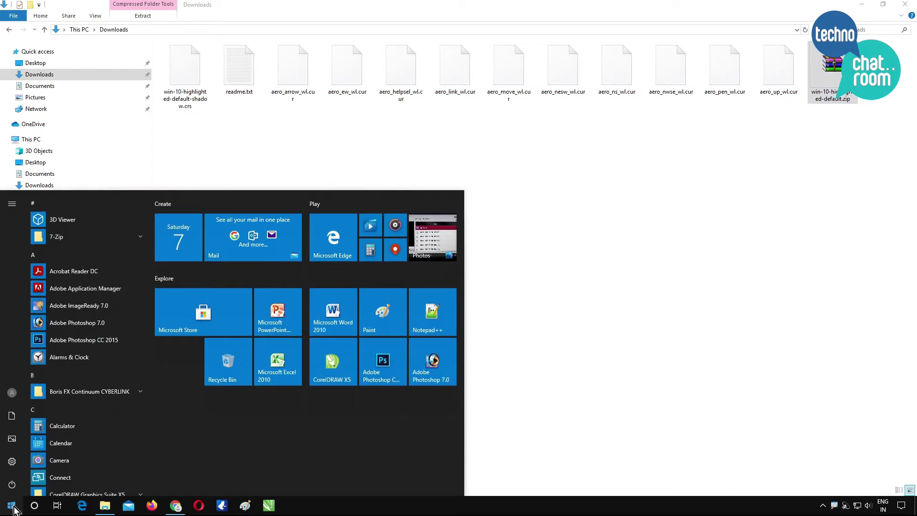
{"action": "left_click", "coordinate": [15, 459]}
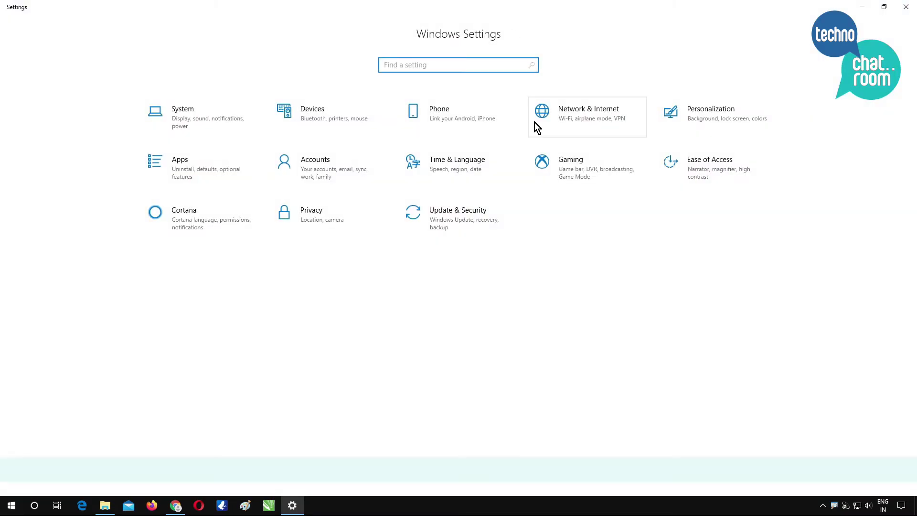
{"action": "left_click", "coordinate": [312, 113]}
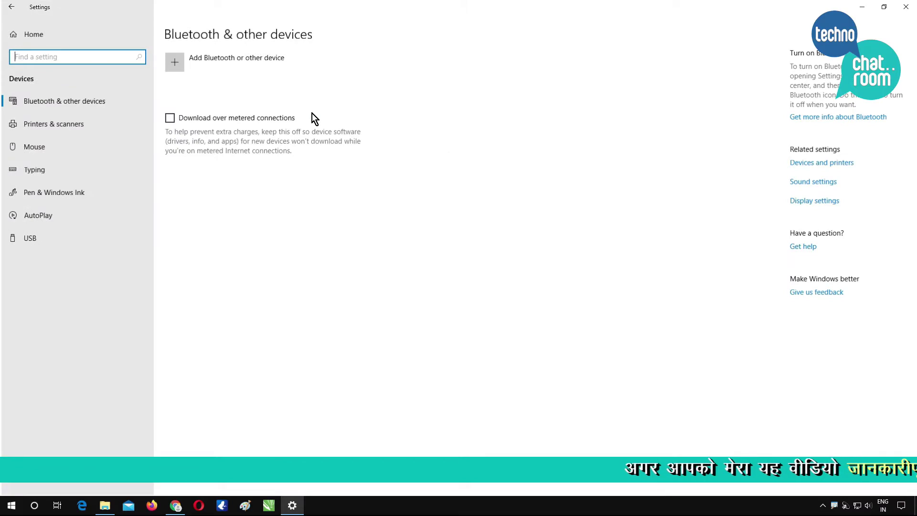
{"action": "left_click", "coordinate": [47, 148]}
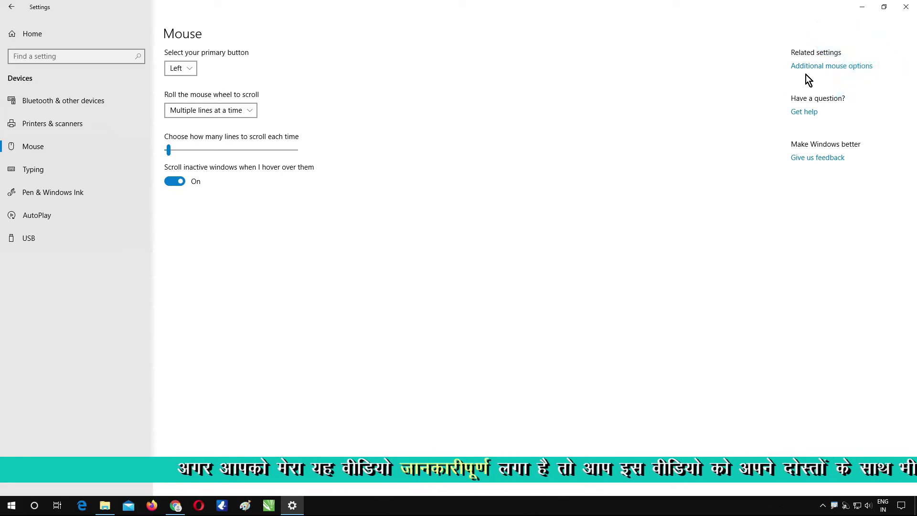
{"action": "left_click", "coordinate": [846, 68]}
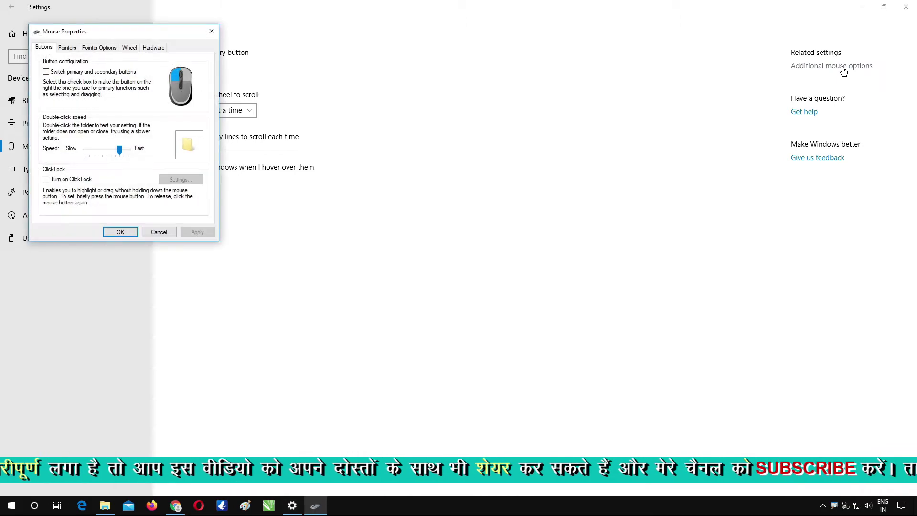
Show the pointer settings in Mouse Properties and choose Magnified (system scheme) as the scheme.
{"action": "left_click_drag", "start_coordinate": [140, 31], "coordinate": [511, 94]}
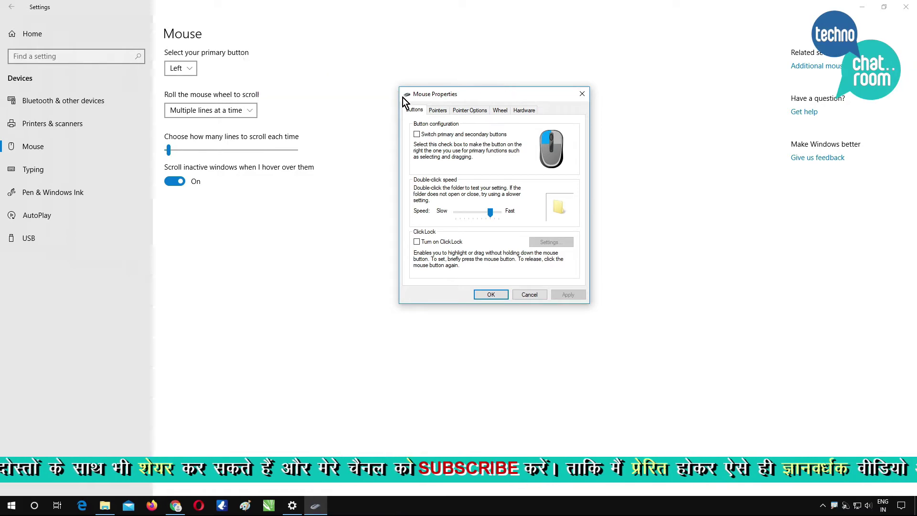
{"action": "left_click", "coordinate": [436, 111]}
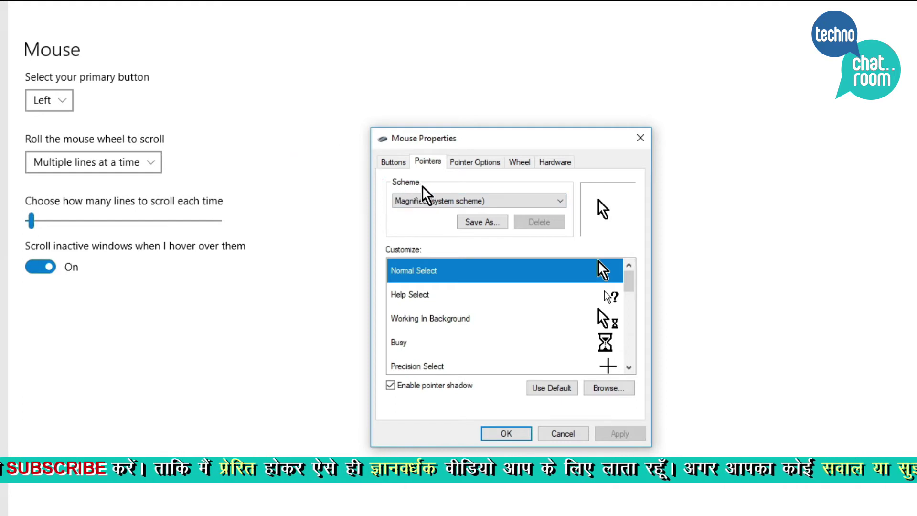
{"action": "left_click", "coordinate": [557, 202]}
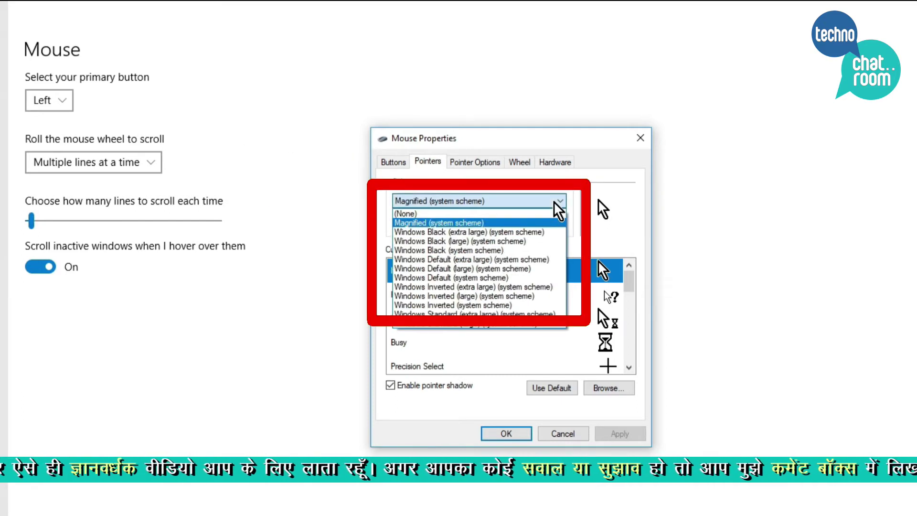
{"action": "left_click", "coordinate": [549, 223]}
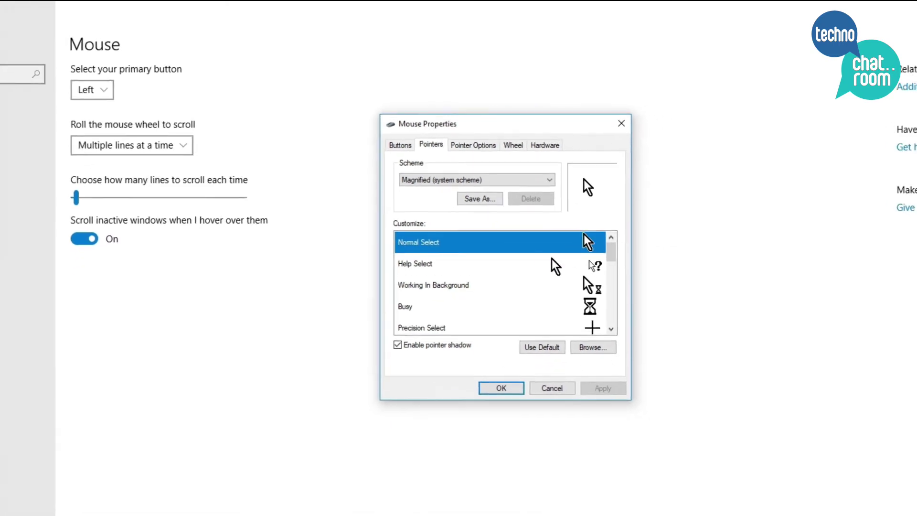
Assign the aero_arrow_wl.cur file from the Downloads folder to the Normal Select pointer.
{"action": "left_click", "coordinate": [565, 275]}
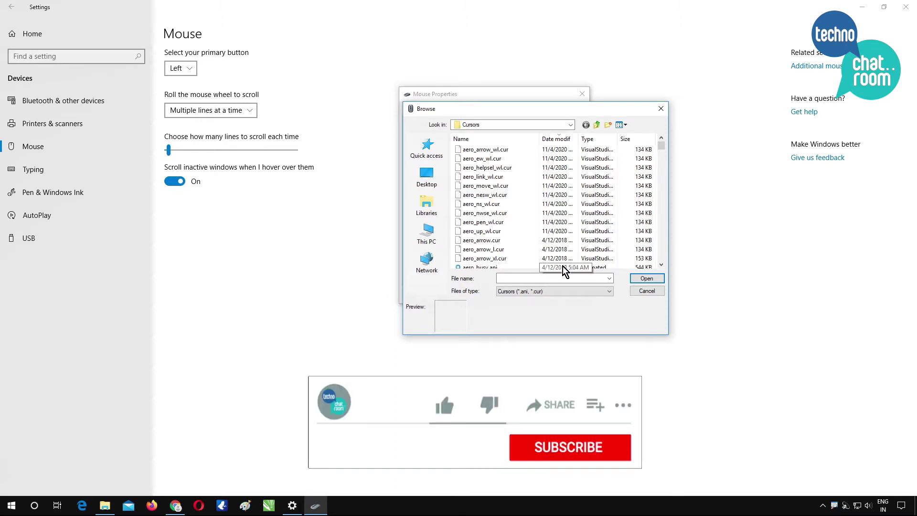
{"action": "left_click", "coordinate": [427, 238]}
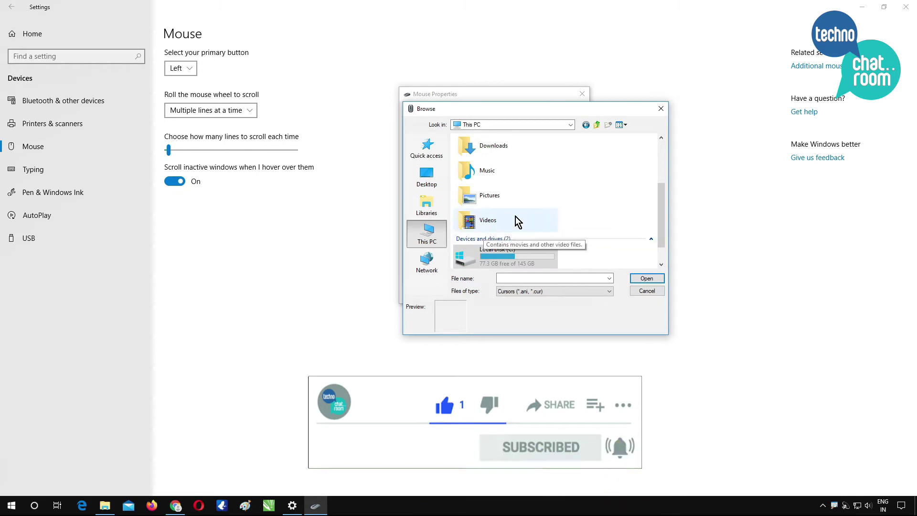
{"action": "double_click", "coordinate": [500, 154]}
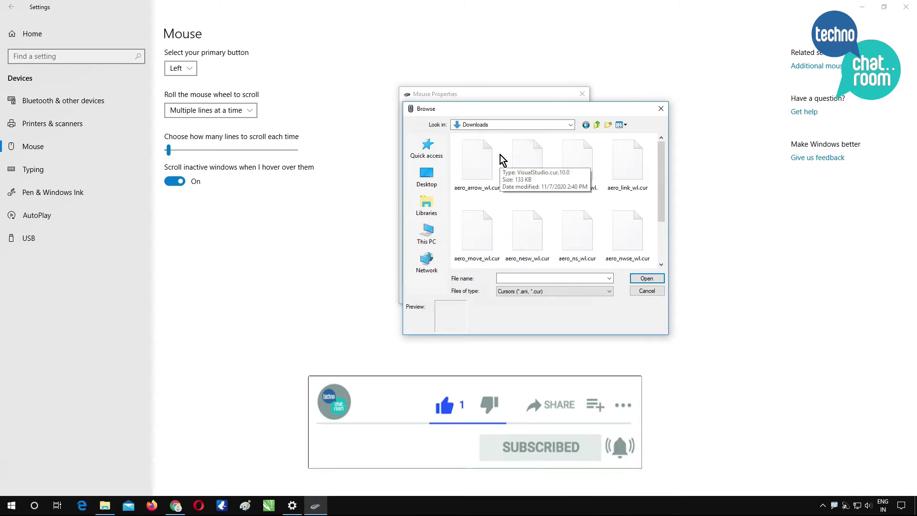
{"action": "left_click", "coordinate": [478, 174]}
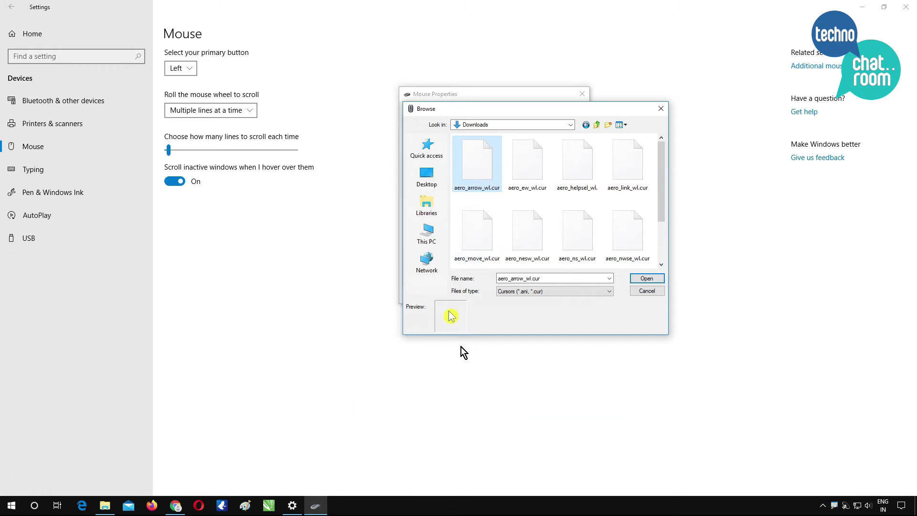
{"action": "left_click_drag", "start_coordinate": [497, 116], "coordinate": [695, 110]}
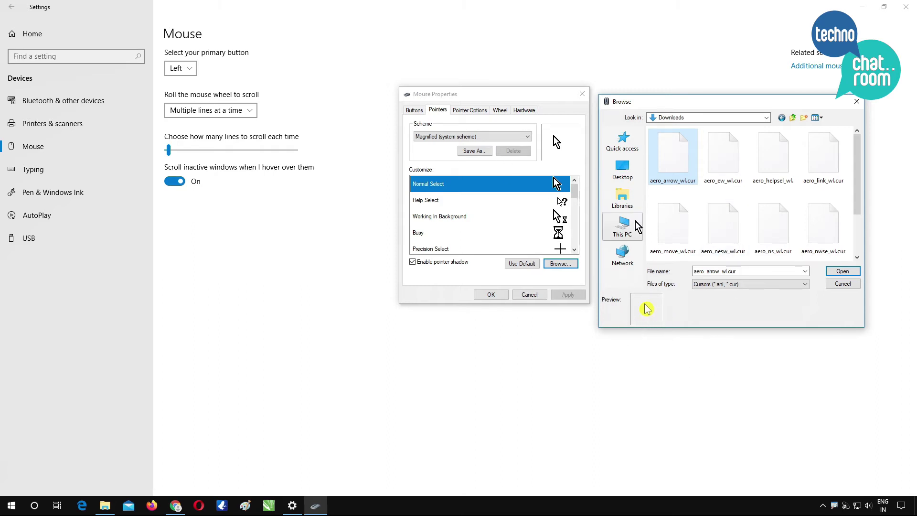
{"action": "left_click", "coordinate": [839, 272]}
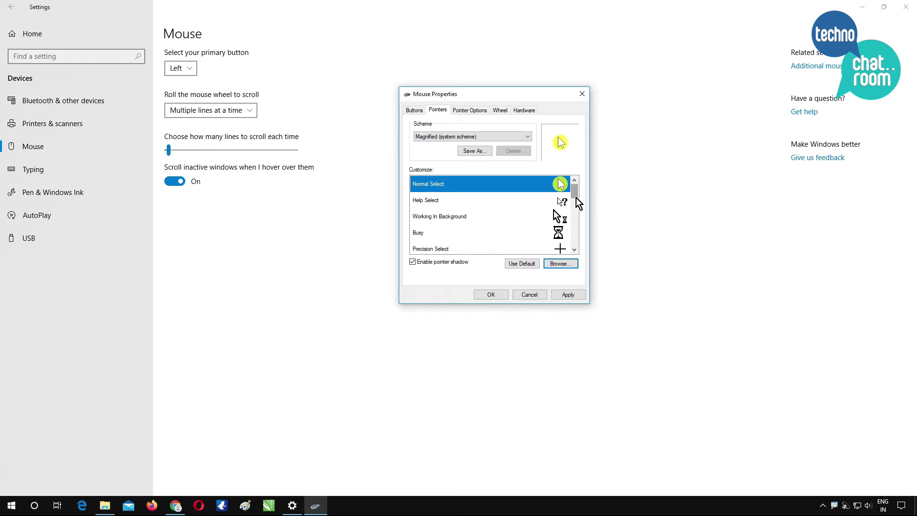
{"action": "left_click_drag", "start_coordinate": [575, 194], "coordinate": [577, 248]}
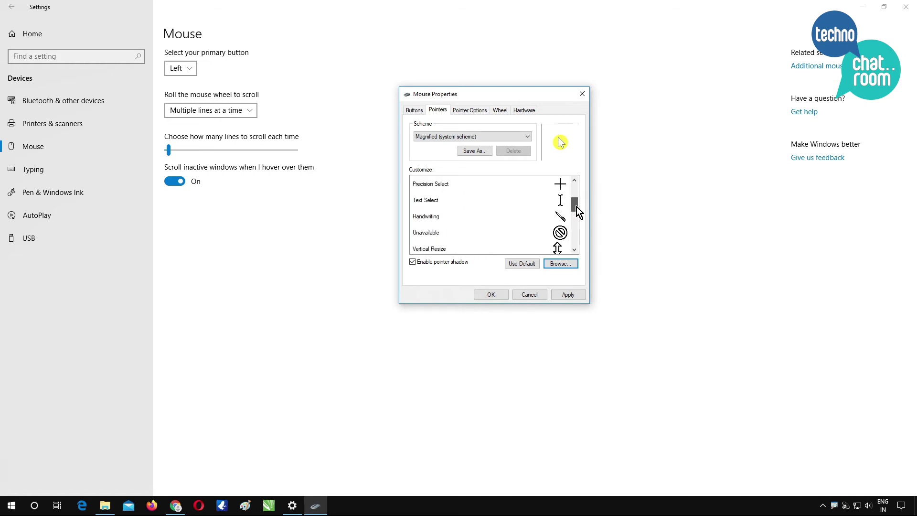
{"action": "scroll", "coordinate": [577, 207], "scroll_direction": "up", "scroll_amount": 2}
{"action": "left_click", "coordinate": [467, 204]}
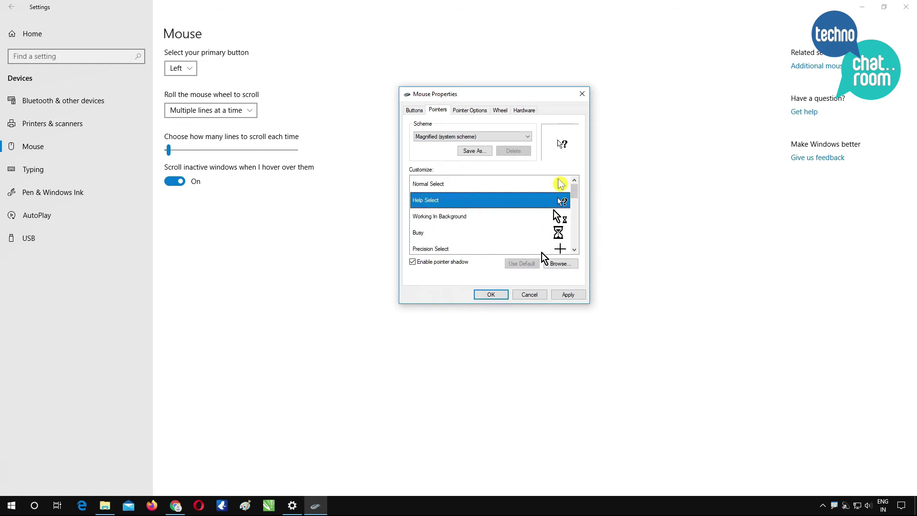
{"action": "left_click", "coordinate": [471, 221]}
{"action": "left_click", "coordinate": [561, 263]}
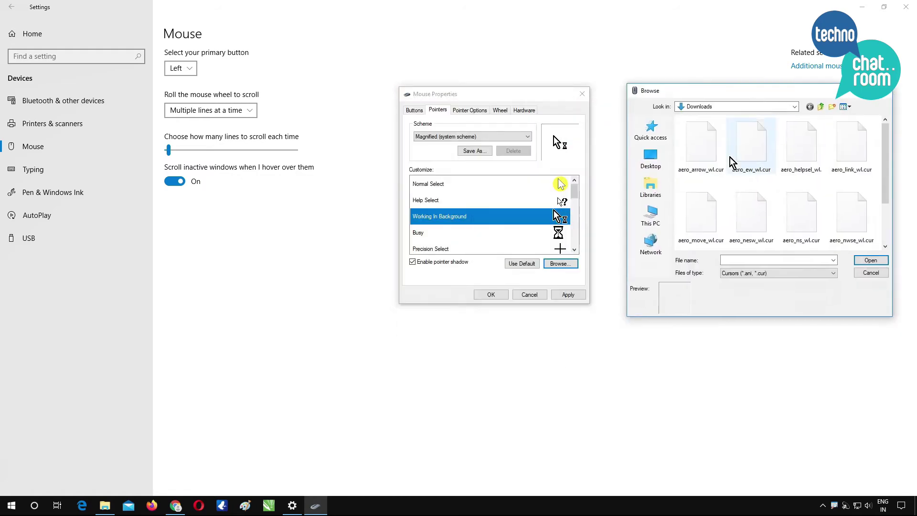
{"action": "left_click", "coordinate": [801, 153]}
{"action": "left_click", "coordinate": [870, 273]}
Assign aero_helpsel_wl.cur from Downloads to the Help Select pointer.
{"action": "left_click", "coordinate": [560, 263]}
{"action": "left_click", "coordinate": [573, 167]}
{"action": "double_click", "coordinate": [573, 167]}
Assign aero_ns_wl.cur to the Vertical Resize pointer and aero_ew_wl.cur to Horizontal Resize.
{"action": "scroll", "coordinate": [555, 194], "scroll_direction": "down", "scroll_amount": 3}
{"action": "left_click", "coordinate": [566, 233]}
{"action": "left_click", "coordinate": [568, 263]}
{"action": "left_click", "coordinate": [535, 169]}
{"action": "left_click", "coordinate": [578, 231]}
{"action": "double_click", "coordinate": [577, 232]}
{"action": "left_click", "coordinate": [560, 263]}
{"action": "left_click", "coordinate": [527, 165]}
{"action": "double_click", "coordinate": [527, 165]}
Assign aero_nwse_wl.cur to the Diagonal Resize 1 pointer and aero_nesw_wl.cur to Diagonal Resize 2.
{"action": "left_click", "coordinate": [563, 233]}
{"action": "left_click", "coordinate": [561, 263]}
{"action": "left_click", "coordinate": [516, 241]}
{"action": "left_click", "coordinate": [613, 239]}
{"action": "double_click", "coordinate": [613, 239]}
{"action": "left_click", "coordinate": [560, 249]}
{"action": "left_click", "coordinate": [561, 263]}
{"action": "double_click", "coordinate": [519, 243]}
Assign the matching highlighted cursor file to the Move pointer and aero_up_wl.cur to Alternate Select.
{"action": "left_click", "coordinate": [561, 249]}
{"action": "left_click", "coordinate": [560, 263]}
{"action": "double_click", "coordinate": [516, 261]}
{"action": "left_click", "coordinate": [560, 249]}
{"action": "left_click", "coordinate": [561, 263]}
{"action": "left_click", "coordinate": [580, 242]}
{"action": "left_click", "coordinate": [646, 278]}
{"action": "double_click", "coordinate": [521, 234]}
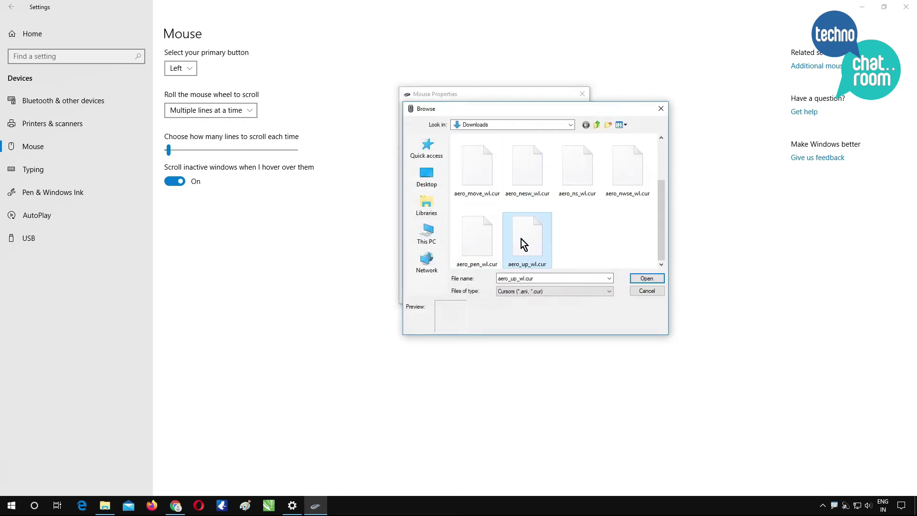
Assign aero_link_wl.cur from Downloads to the Link Select pointer.
{"action": "left_click", "coordinate": [628, 162]}
{"action": "left_click", "coordinate": [646, 277]}
Assign aero_pen_wl.cur from Downloads to the Handwriting pointer.
{"action": "scroll", "coordinate": [518, 229], "scroll_direction": "down", "scroll_amount": 3}
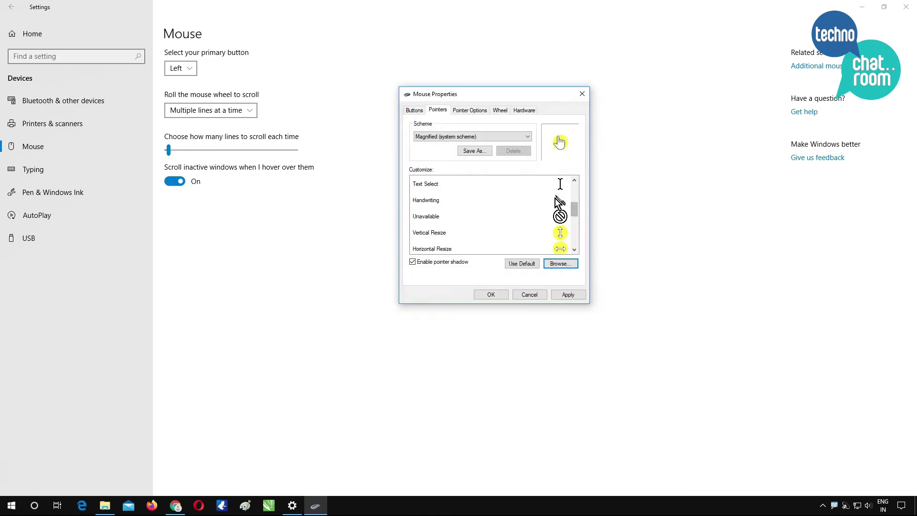
{"action": "double_click", "coordinate": [518, 208]}
{"action": "scroll", "coordinate": [523, 225], "scroll_direction": "down", "scroll_amount": 1}
{"action": "left_click", "coordinate": [526, 239]}
{"action": "left_click", "coordinate": [480, 239]}
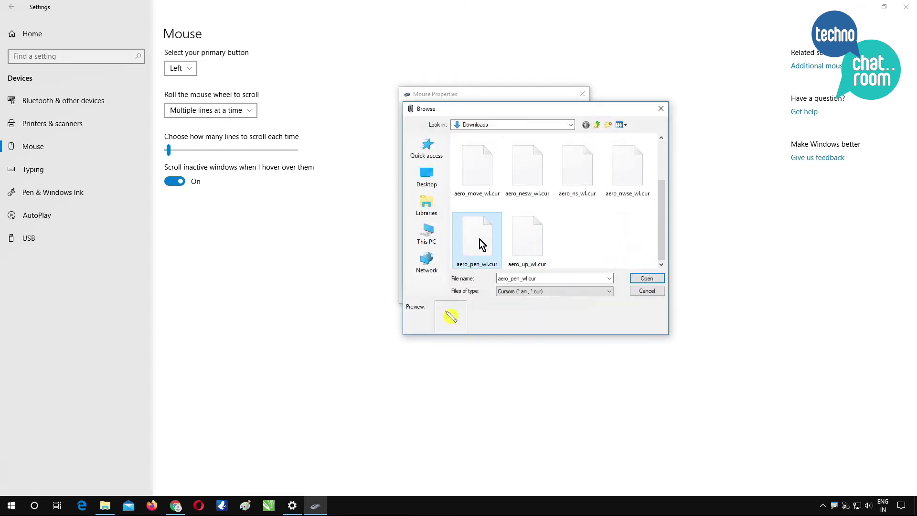
{"action": "left_click", "coordinate": [638, 280]}
Apply the customized highlighted pointers and close Mouse Properties.
{"action": "left_click_drag", "start_coordinate": [575, 210], "coordinate": [617, 229]}
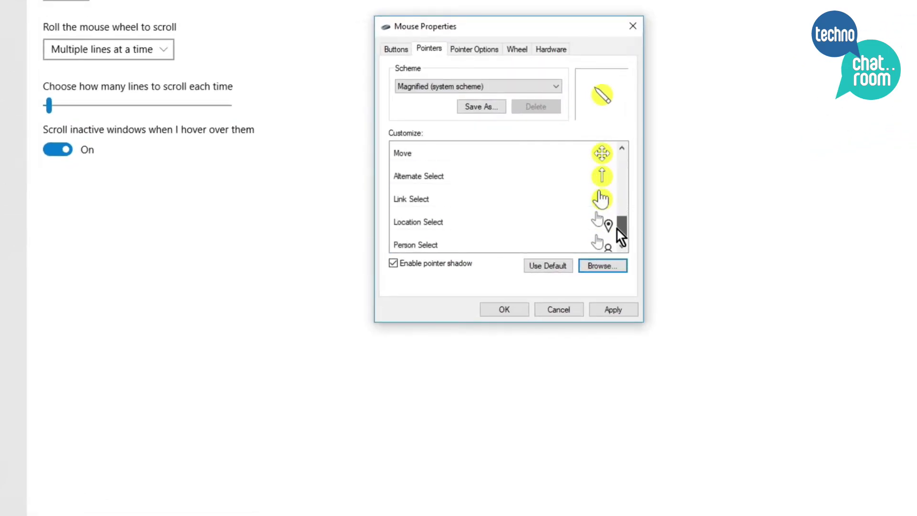
{"action": "left_click", "coordinate": [627, 313]}
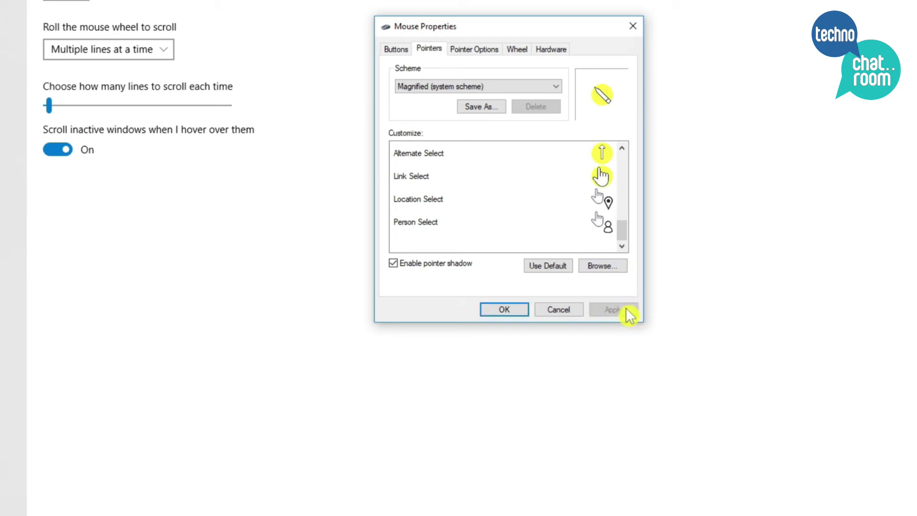
{"action": "left_click", "coordinate": [507, 311]}
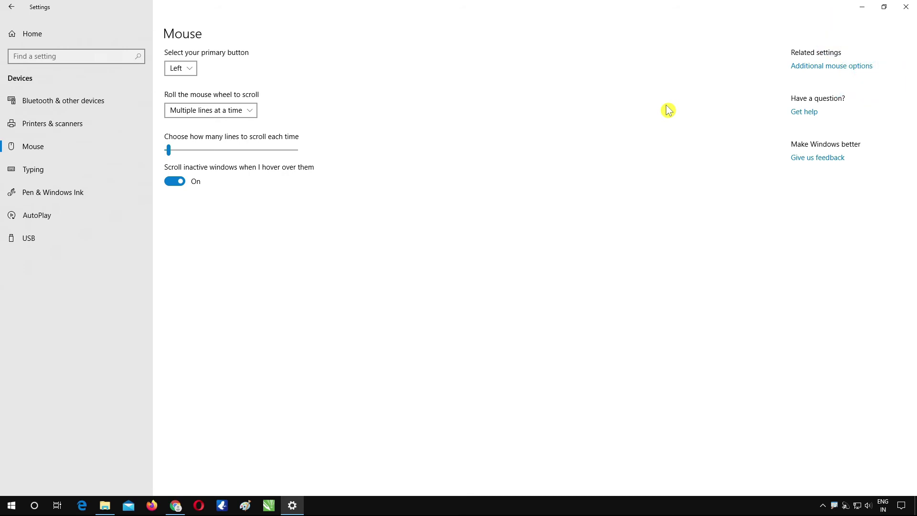
Reopen Mouse Properties from the additional mouse options, move it to mid-screen and show the pointer scheme settings.
{"action": "left_click", "coordinate": [811, 71]}
{"action": "left_click_drag", "start_coordinate": [138, 47], "coordinate": [497, 47]}
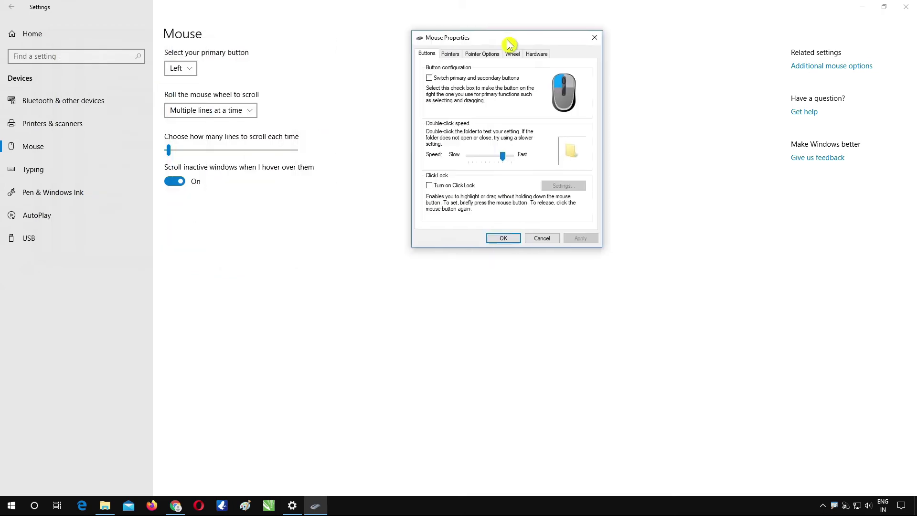
{"action": "left_click", "coordinate": [438, 59]}
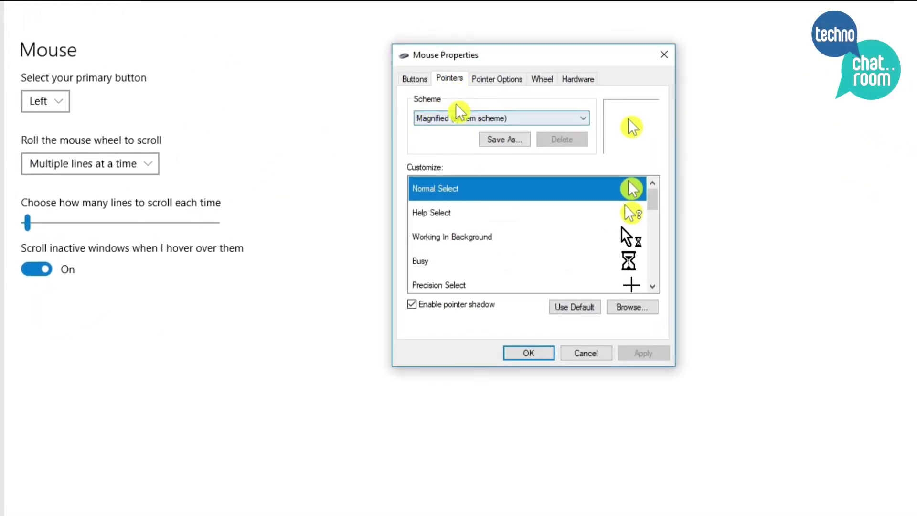
Try the Windows Black (large) pointer scheme, and apply Windows Default (extra large) instead, closing Mouse Properties.
{"action": "left_click", "coordinate": [570, 120]}
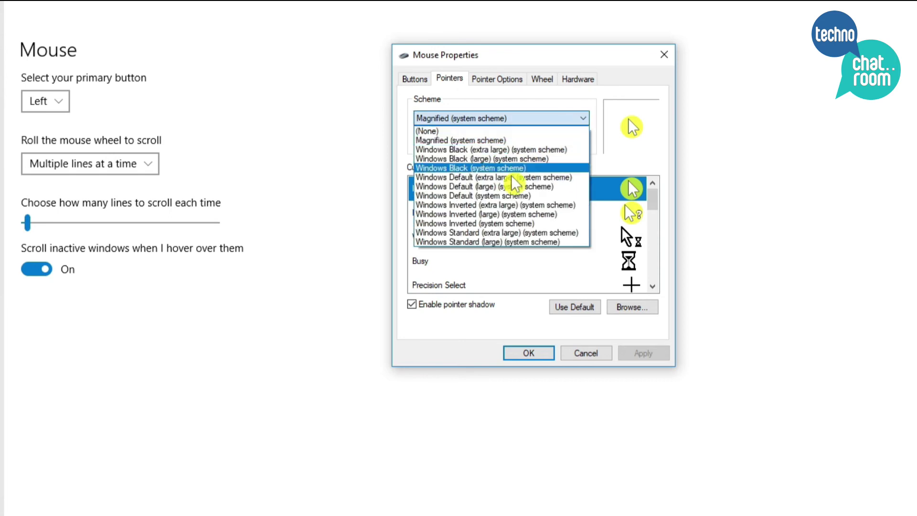
{"action": "left_click", "coordinate": [476, 162]}
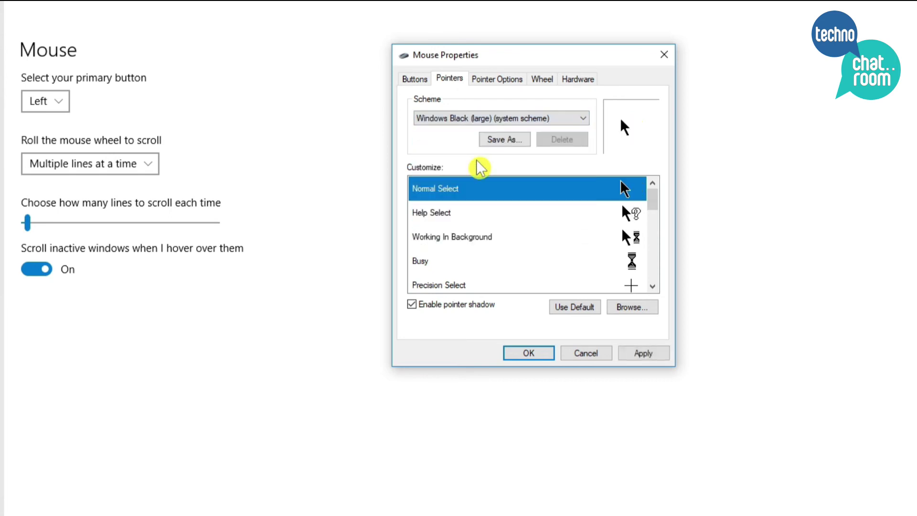
{"action": "left_click", "coordinate": [554, 119]}
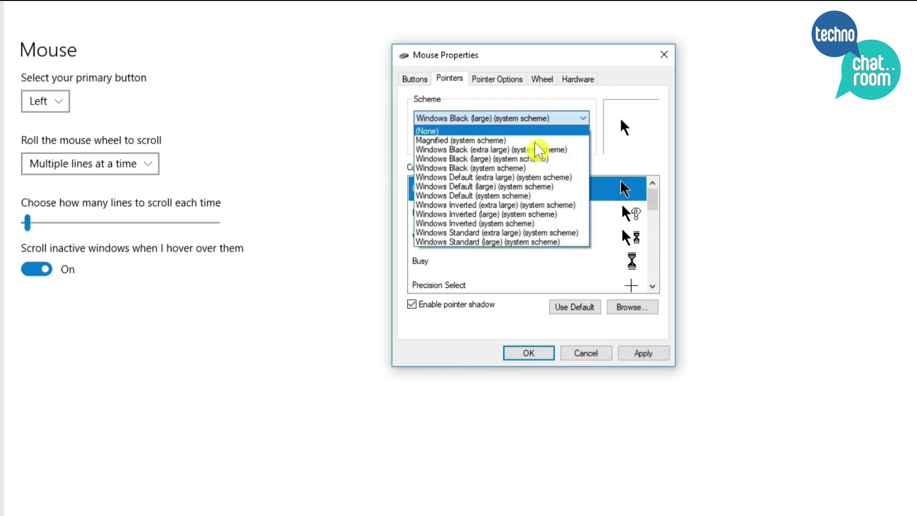
{"action": "left_click", "coordinate": [514, 177]}
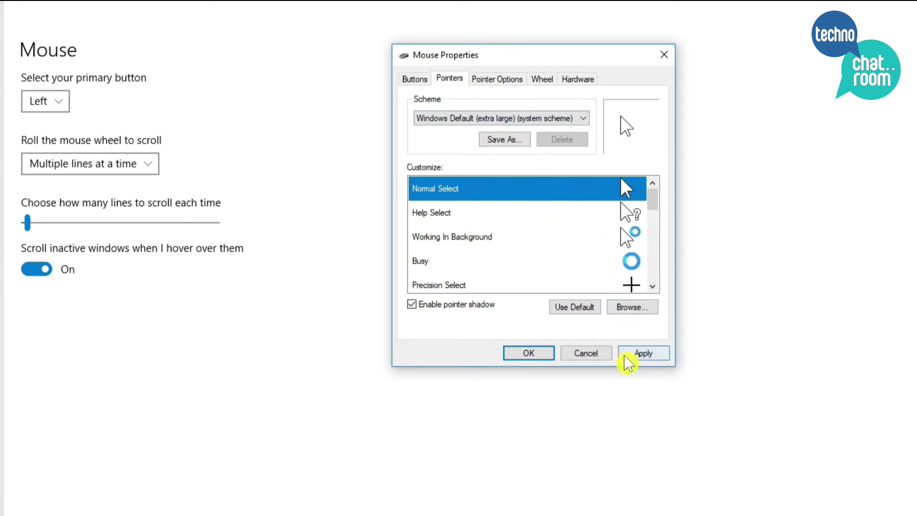
{"action": "left_click", "coordinate": [643, 355]}
{"action": "left_click", "coordinate": [527, 353]}
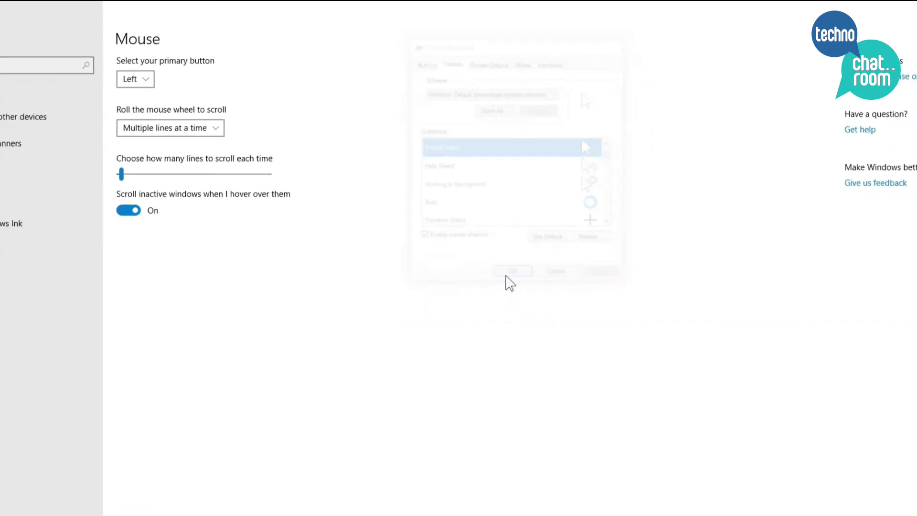